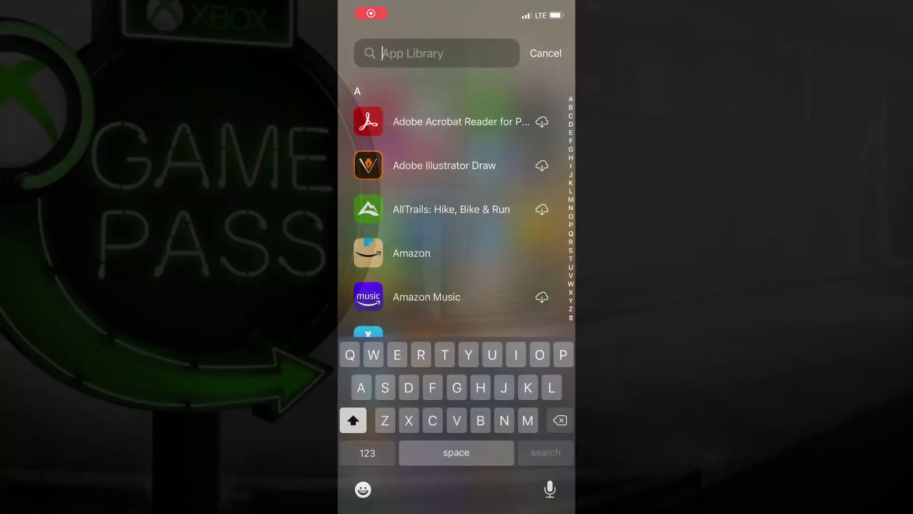
text(Chro)
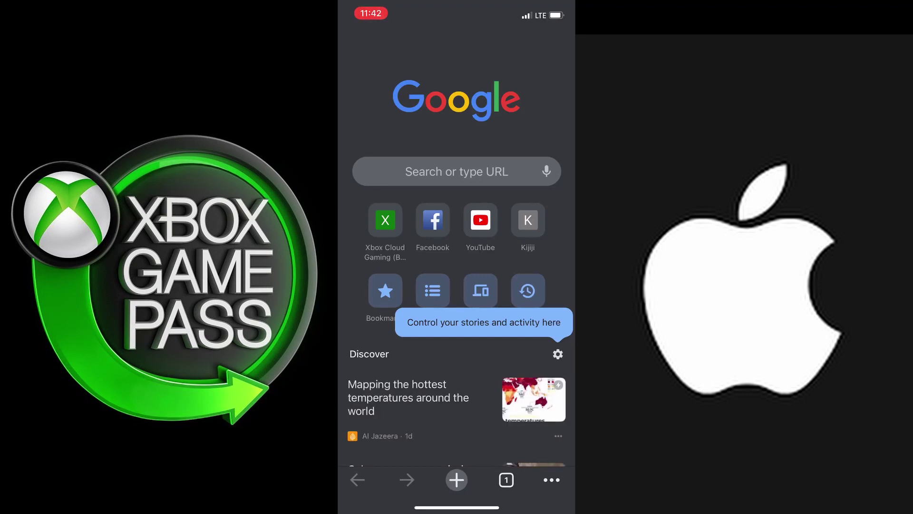
Select Chrome's address bar to start entering xbox.com
click(457, 172)
text(x)
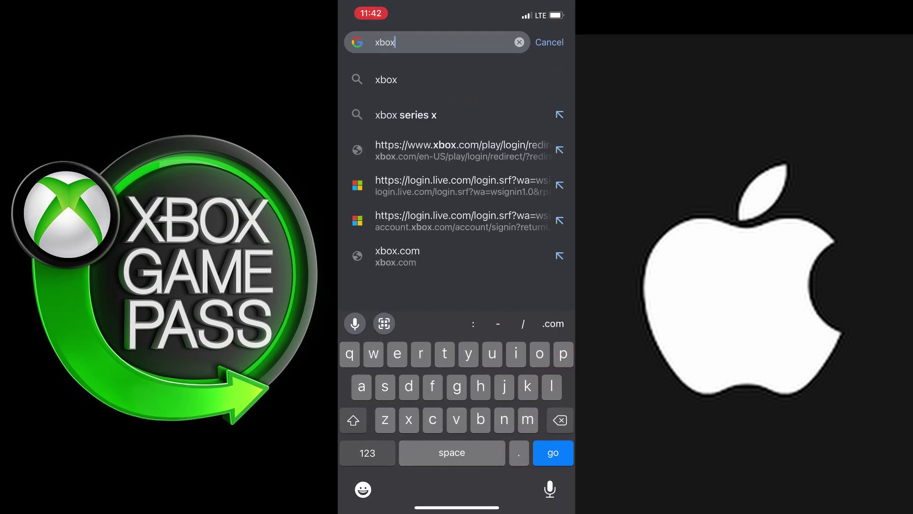
text(.com/play)
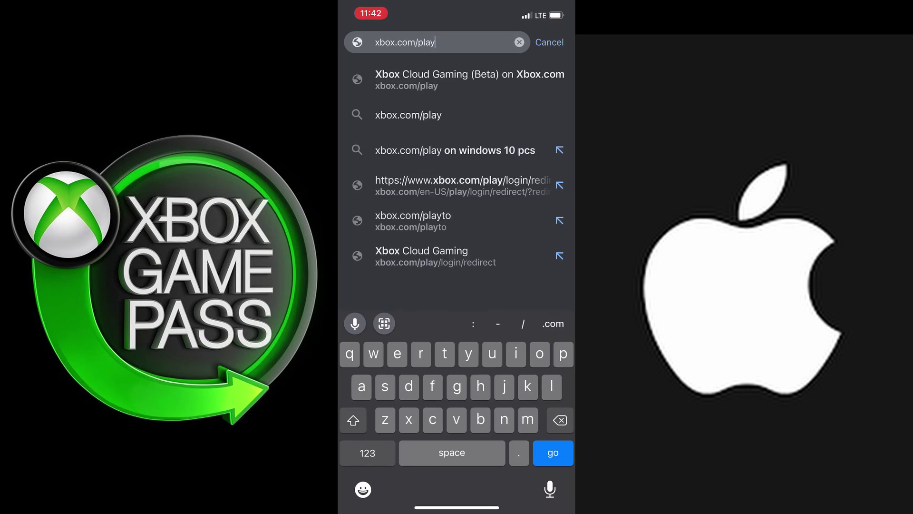
Load xbox.com/play and sign in, reaching the home with Gang Beasts featured
key(Return)
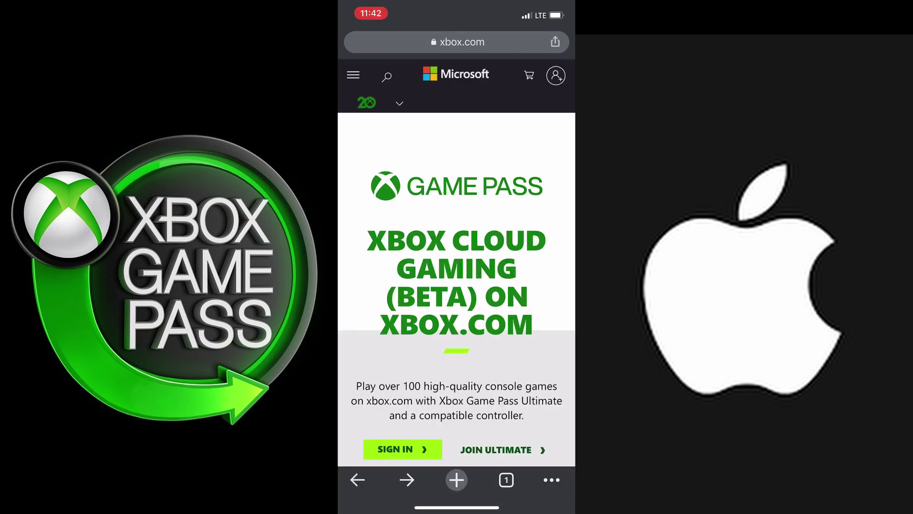
scroll(457, 271, down, 1)
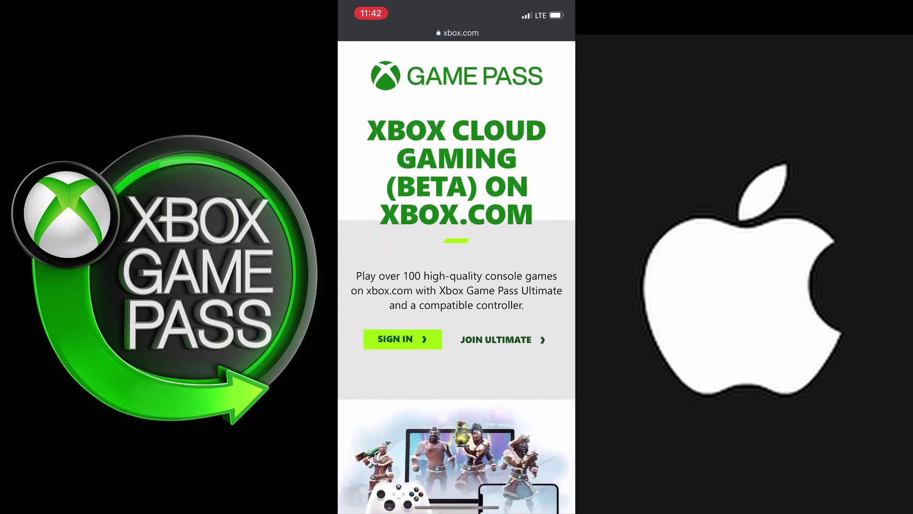
click(402, 339)
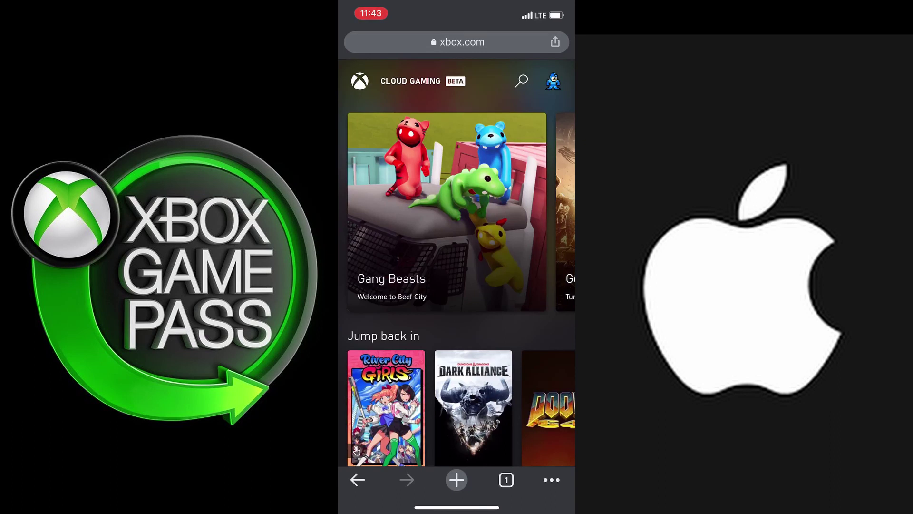
scroll(457, 286, down, 5)
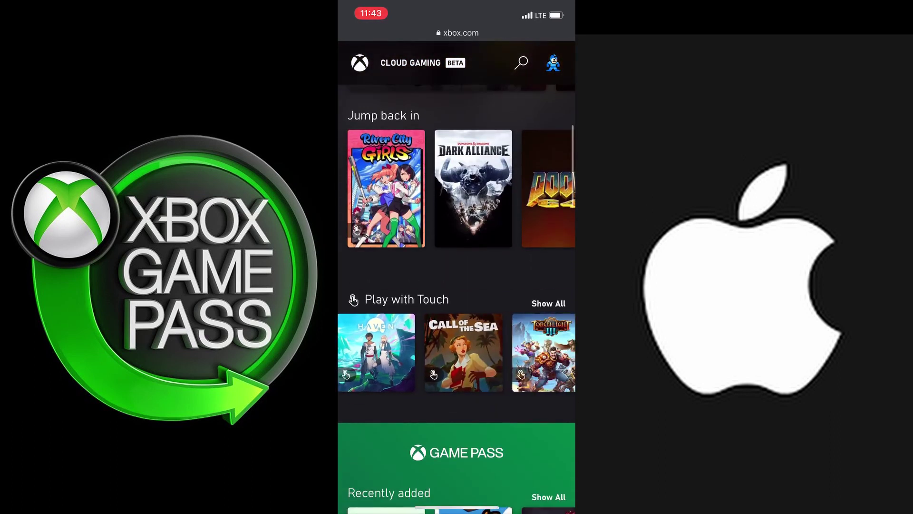
scroll(456, 353, right, 10)
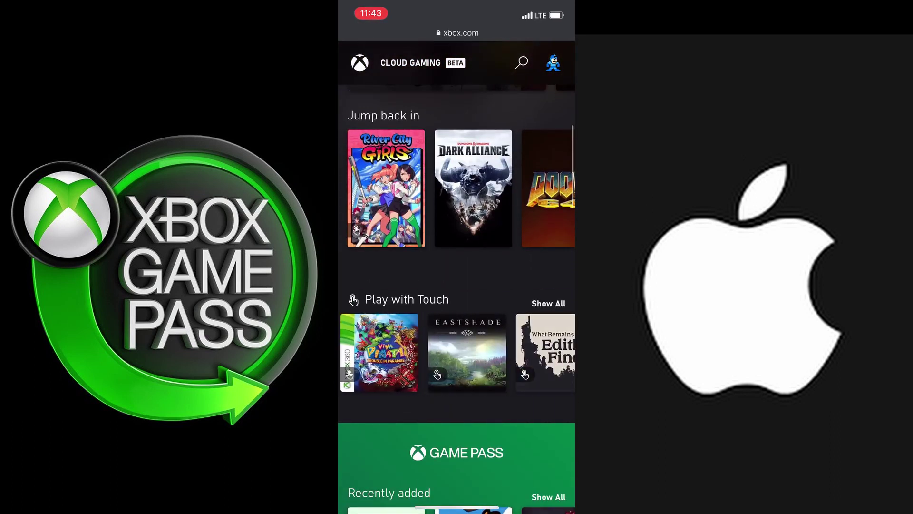
scroll(457, 353, right, 5)
scroll(457, 353, left, 5)
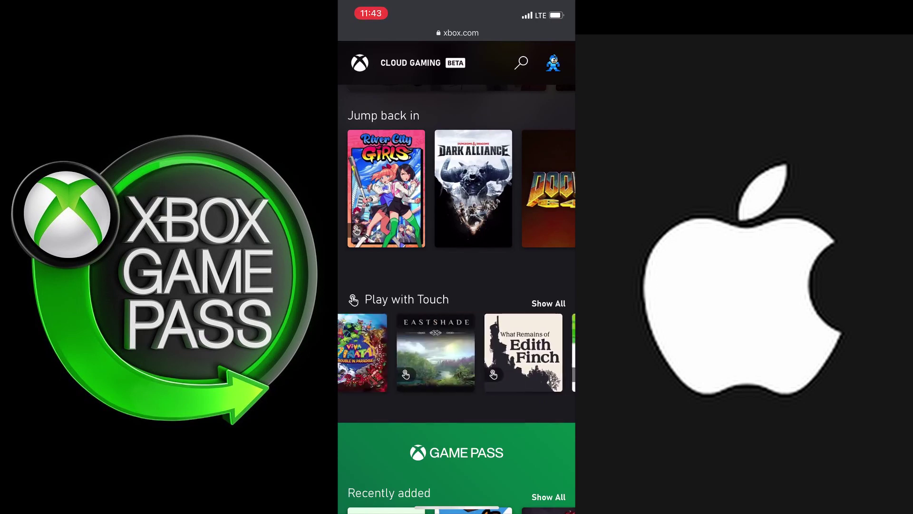
scroll(457, 352, left, 5)
scroll(457, 353, left, 2)
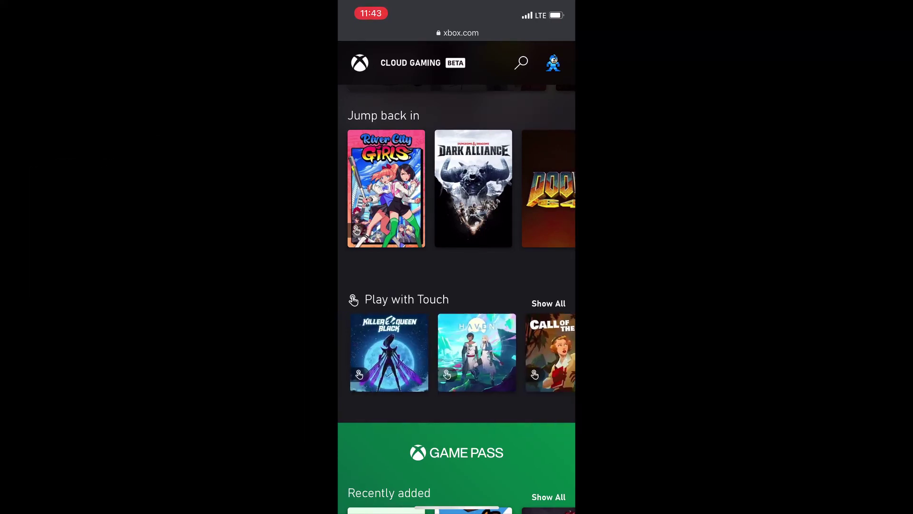
scroll(457, 257, up, 3)
scroll(457, 285, right, 5)
scroll(456, 285, right, 3)
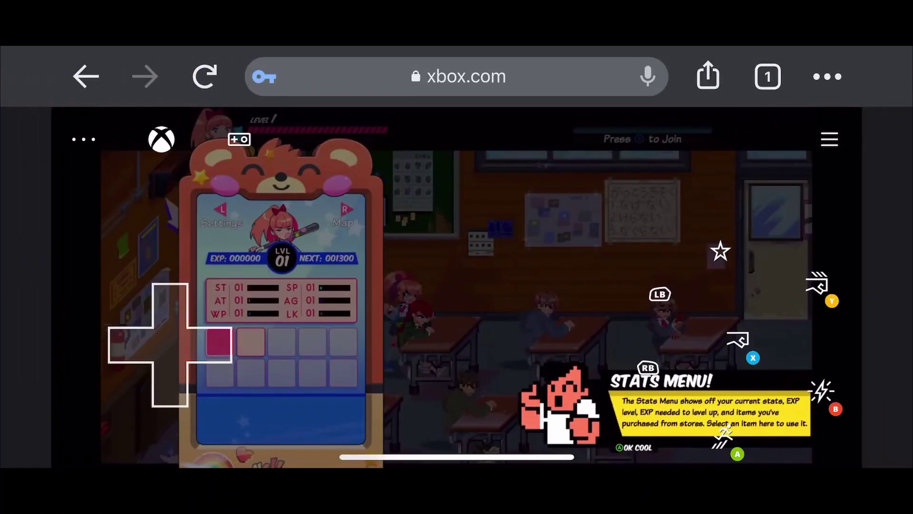
Open the streaming game's touch layout editor, then close it with the check mark
click(83, 140)
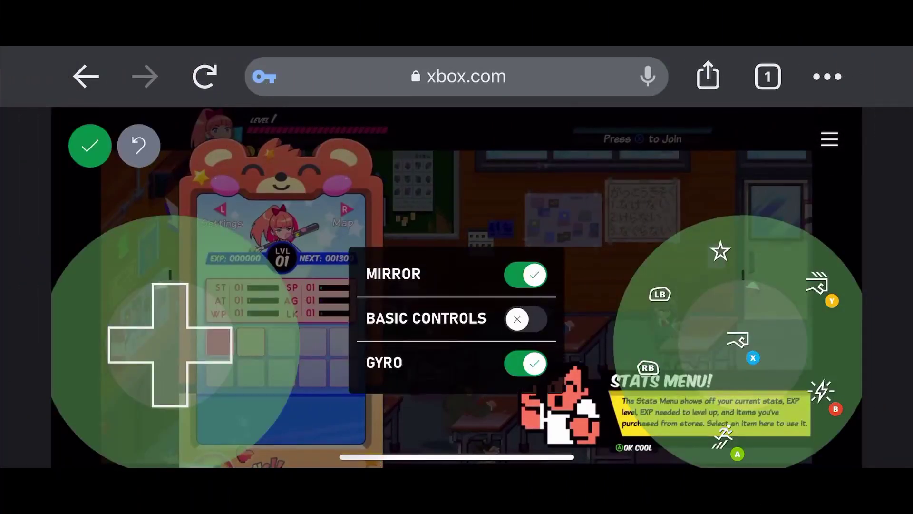
click(90, 146)
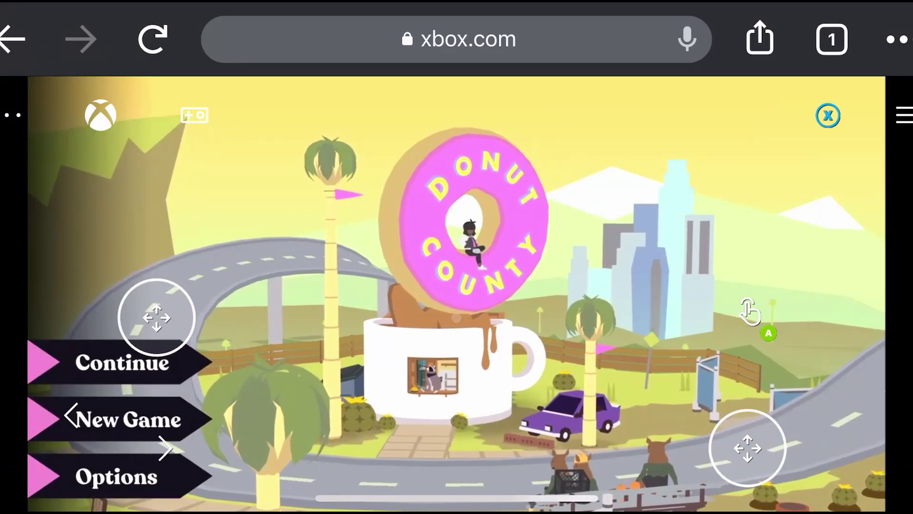
Try Donut County's movement stick, then move and resize both touch control zones in the layout editor
drag(119, 276, 102, 347)
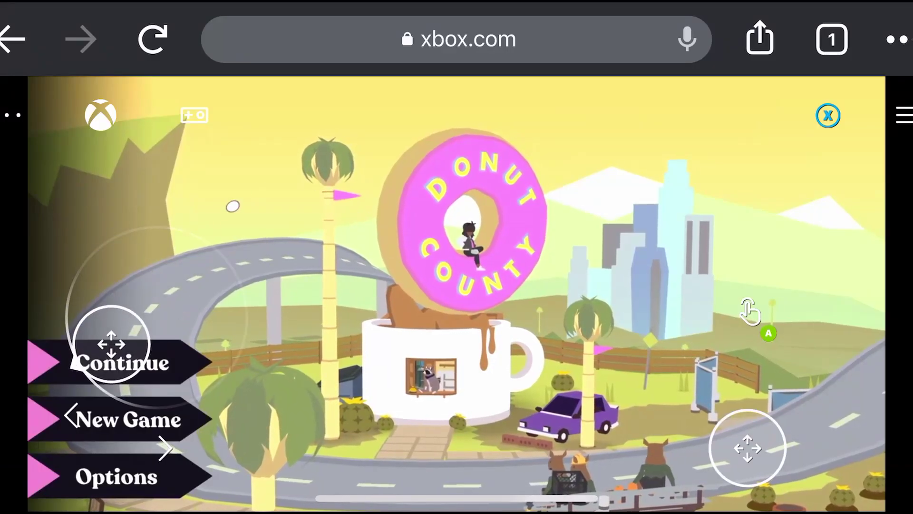
click(195, 115)
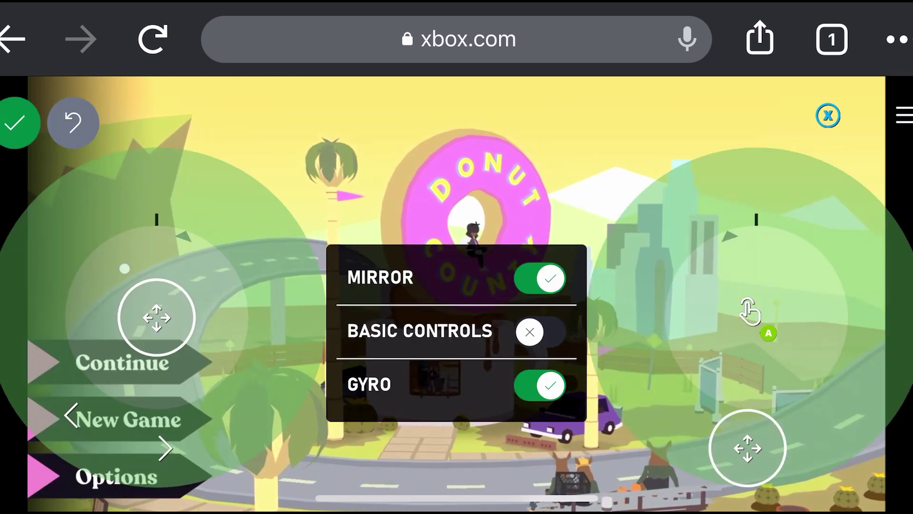
mouse_move(748, 447)
mouse_down()
mouse_move(867, 361)
mouse_move(746, 458)
mouse_up()
mouse_move(749, 310)
mouse_down()
mouse_move(742, 434)
mouse_move(789, 381)
mouse_move(776, 376)
mouse_move(776, 385)
mouse_move(775, 309)
mouse_move(780, 337)
mouse_up()
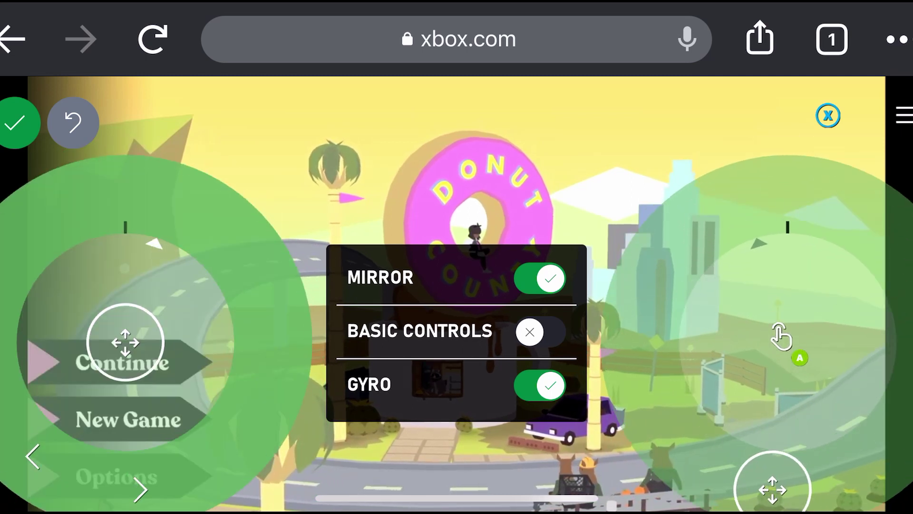